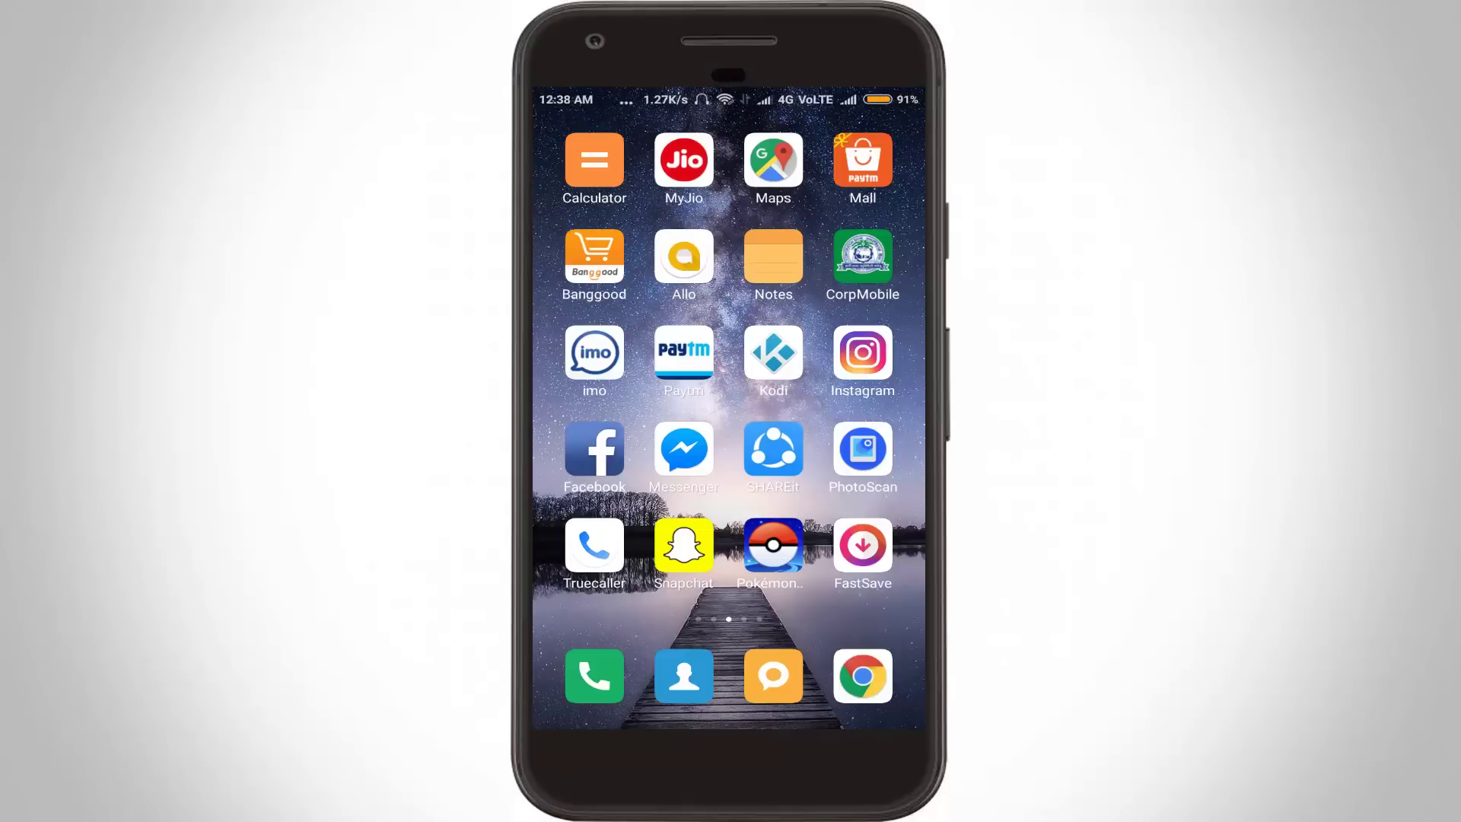
Launch Messenger on the phone and open the top conversation in the Messages list
click(684, 449)
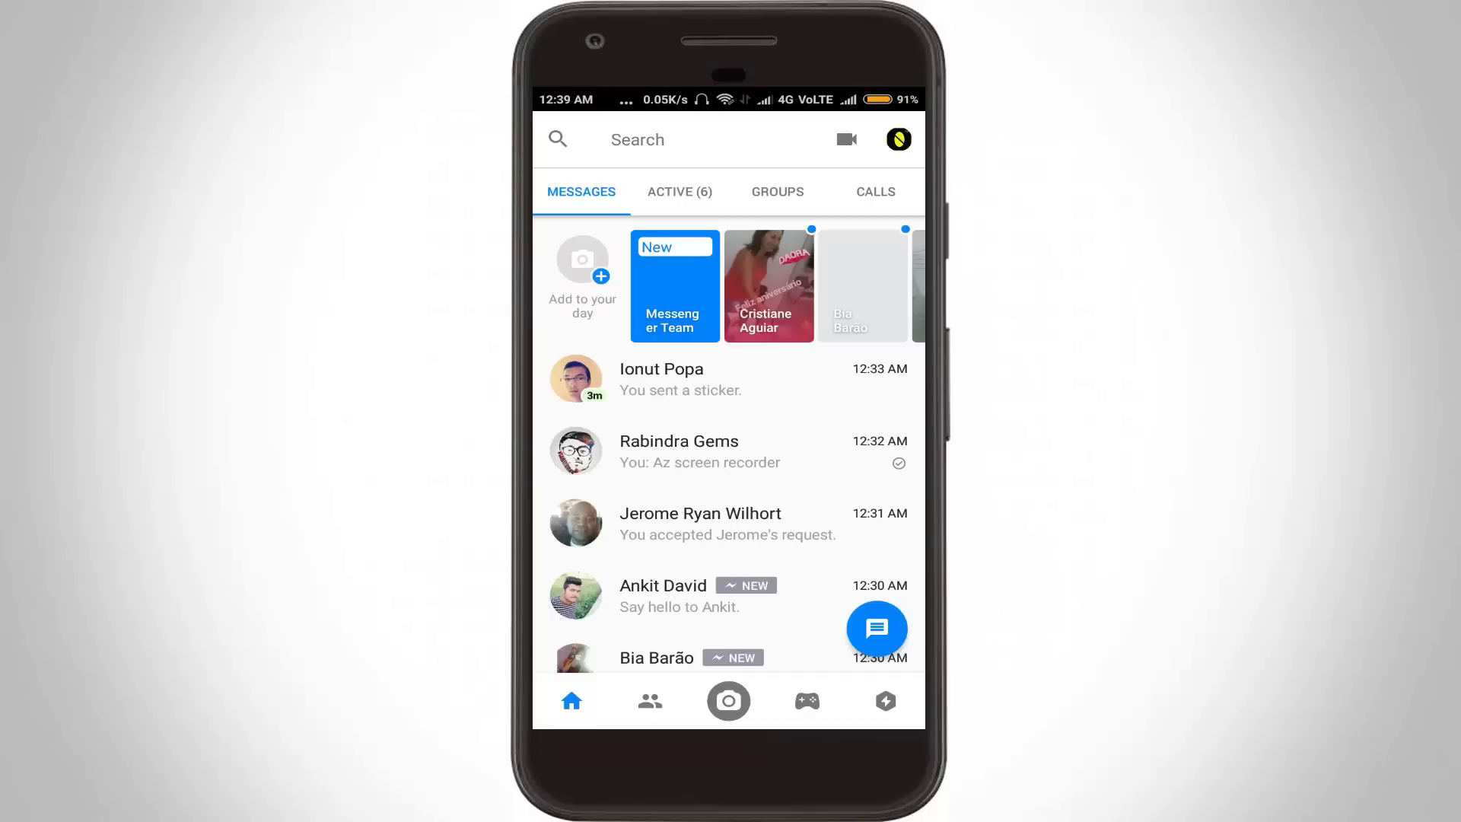
click(685, 380)
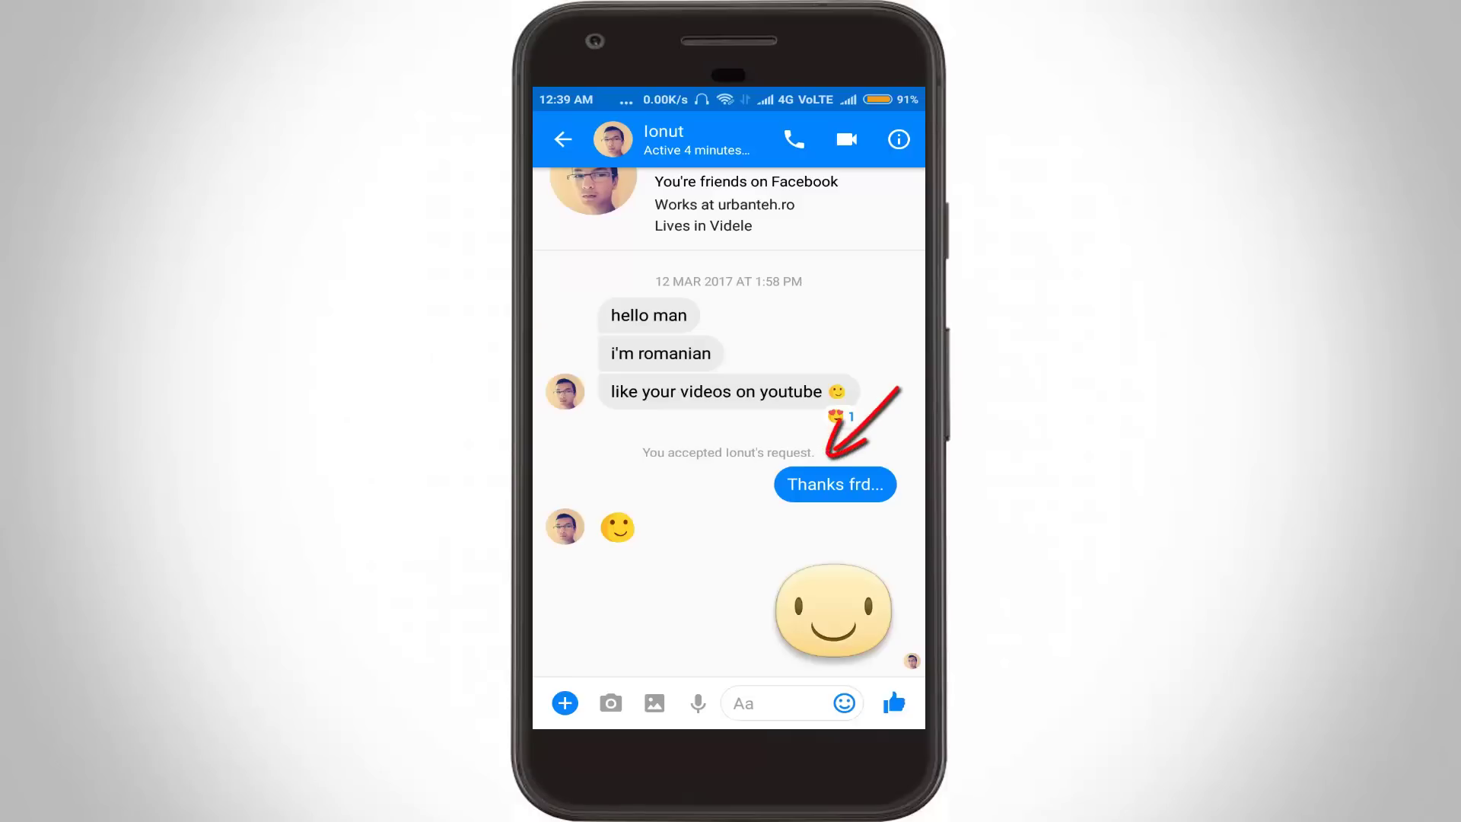
Delete the sent 'Thanks frd...' message and confirm the deletion
click(834, 484)
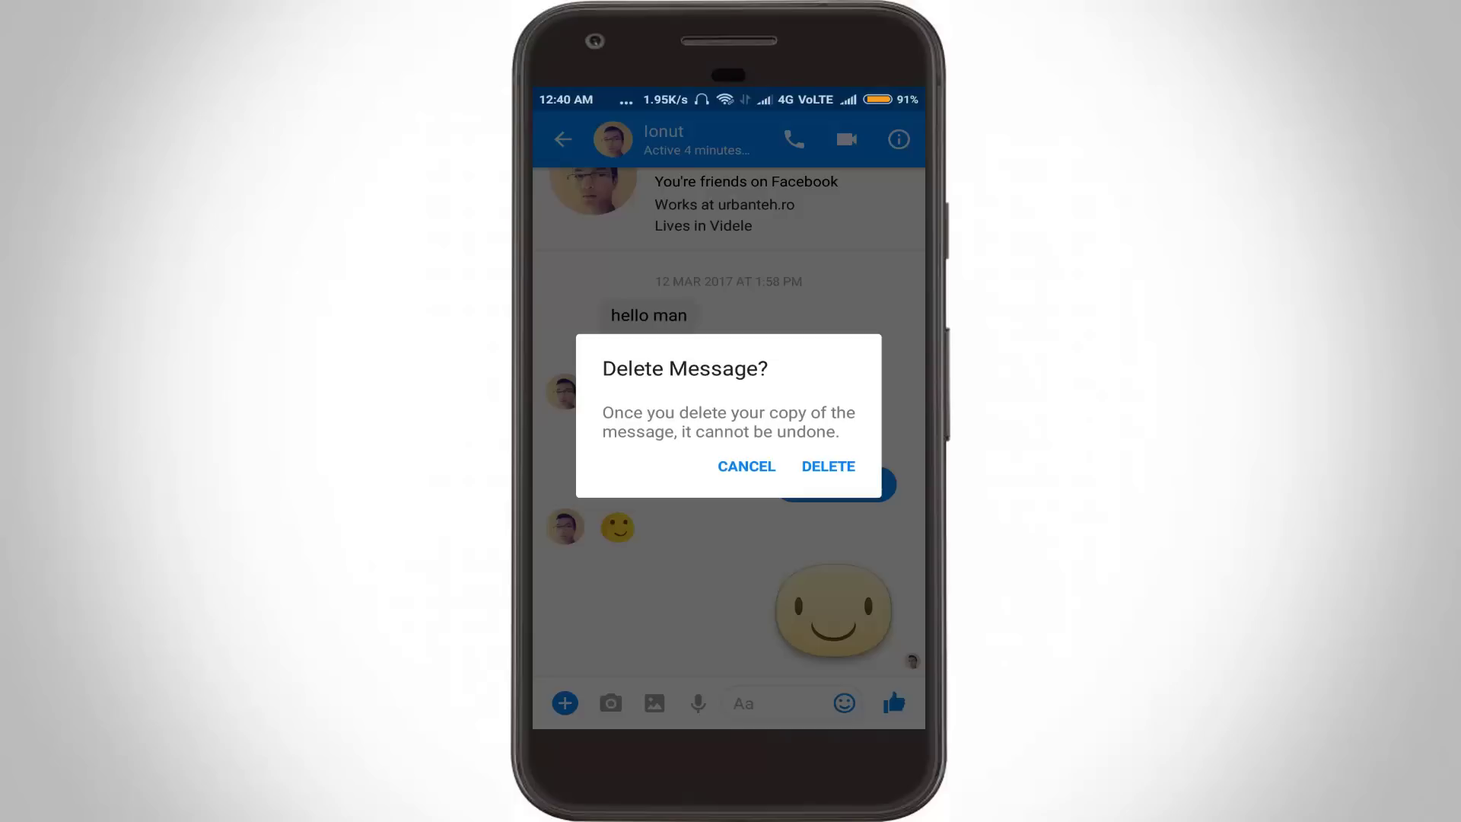
click(828, 465)
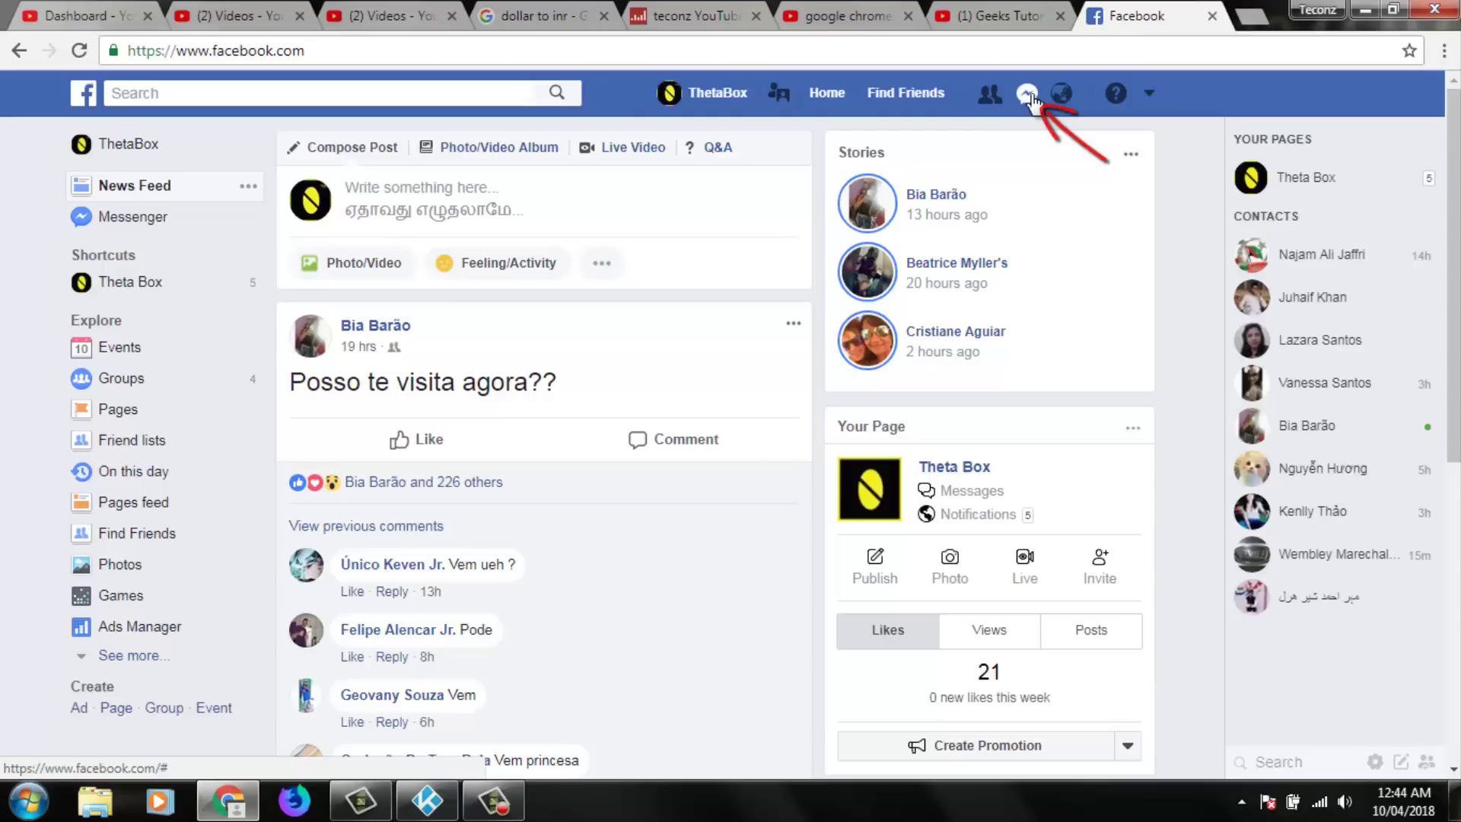
Show recent conversations from the Facebook top bar, then start a new browser tab
click(1027, 94)
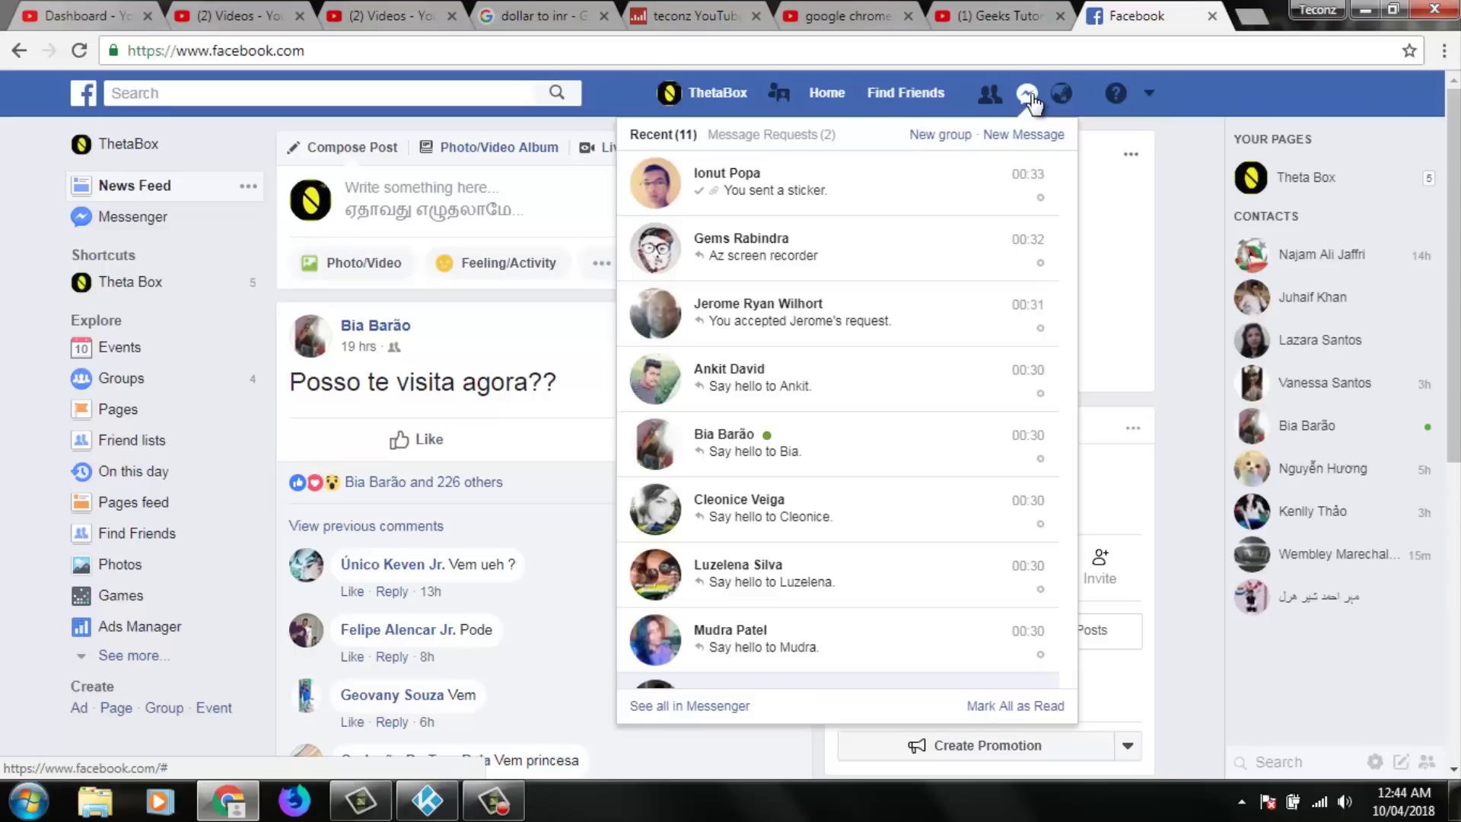
click(1252, 17)
text(chrome://apps)
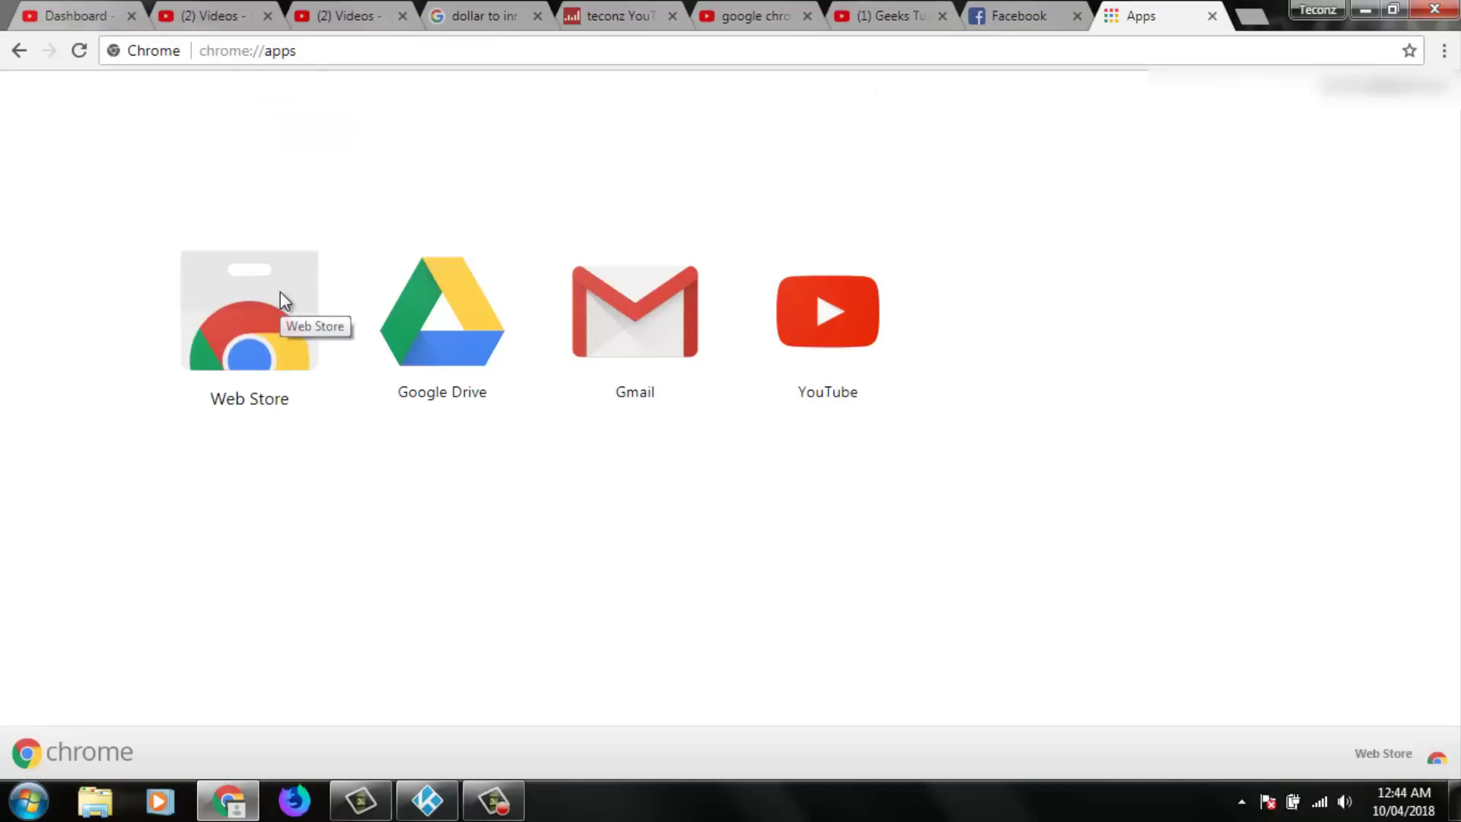
Search the Chrome Web Store for 'delete facebook messages'
click(283, 300)
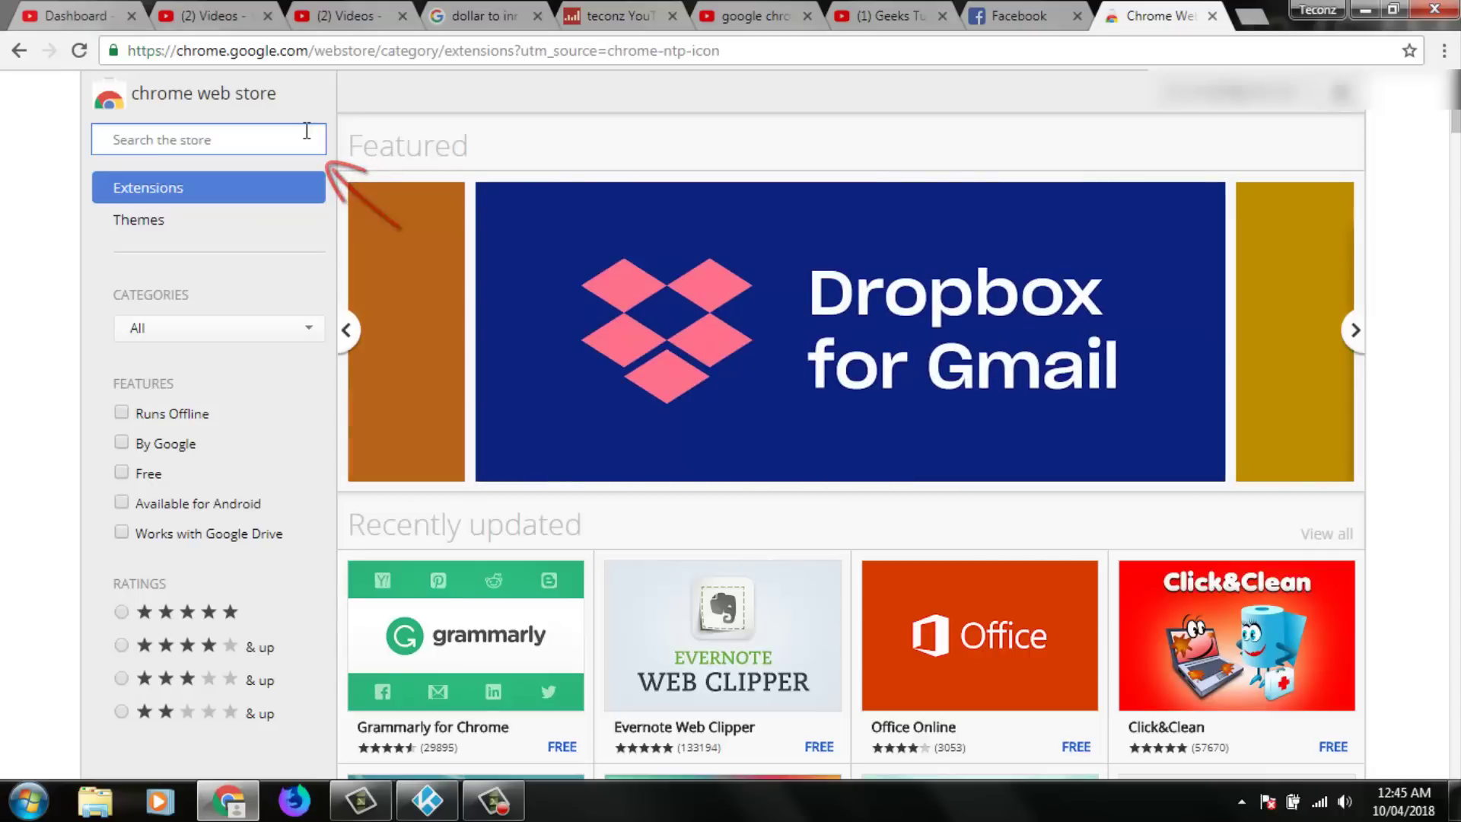
text(delete facebook mess)
click(257, 190)
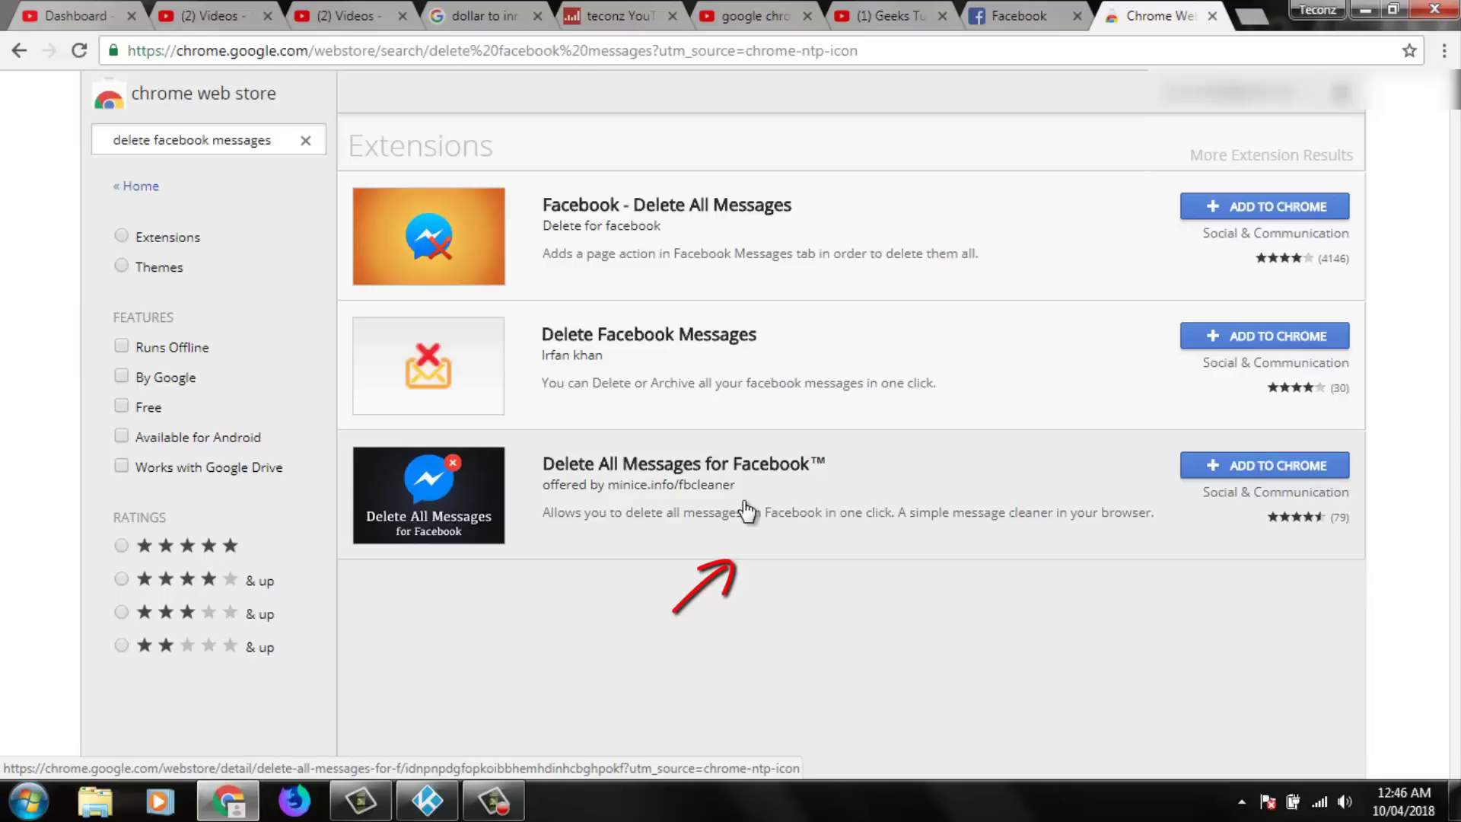
Add the Delete All Messages for Facebook™ extension to Chrome from the third search result
click(743, 503)
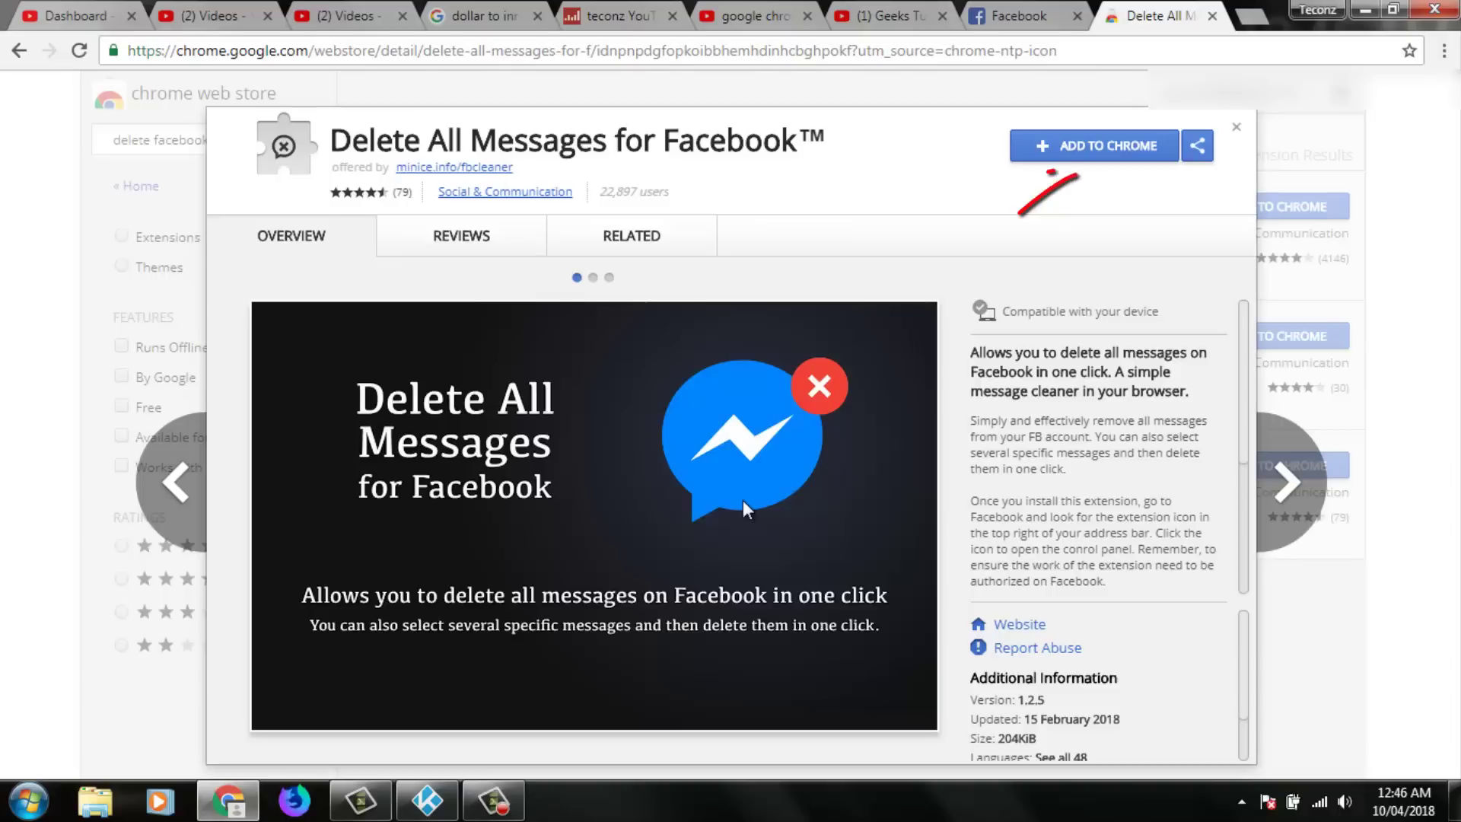
click(1056, 144)
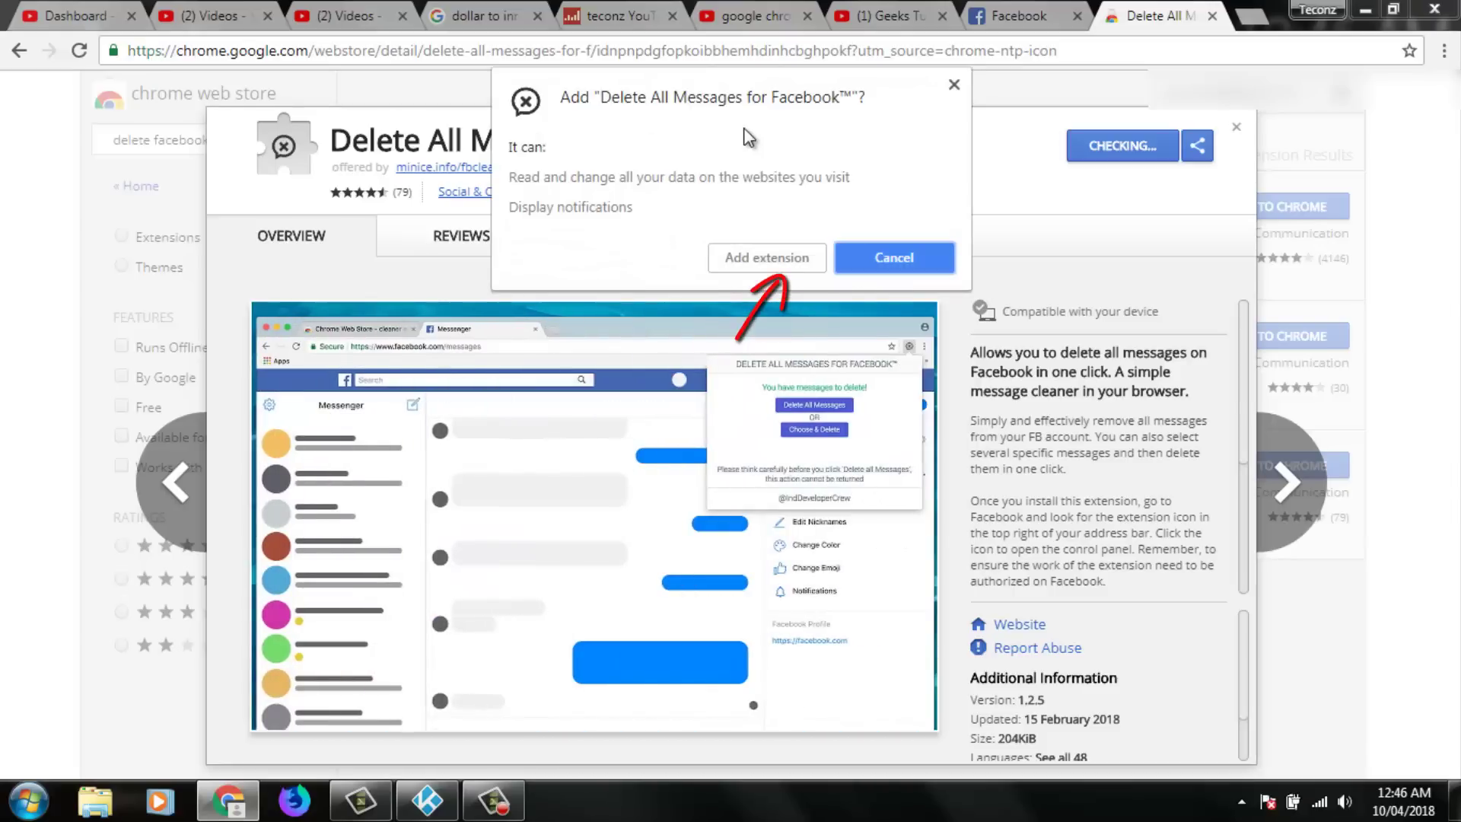
click(772, 255)
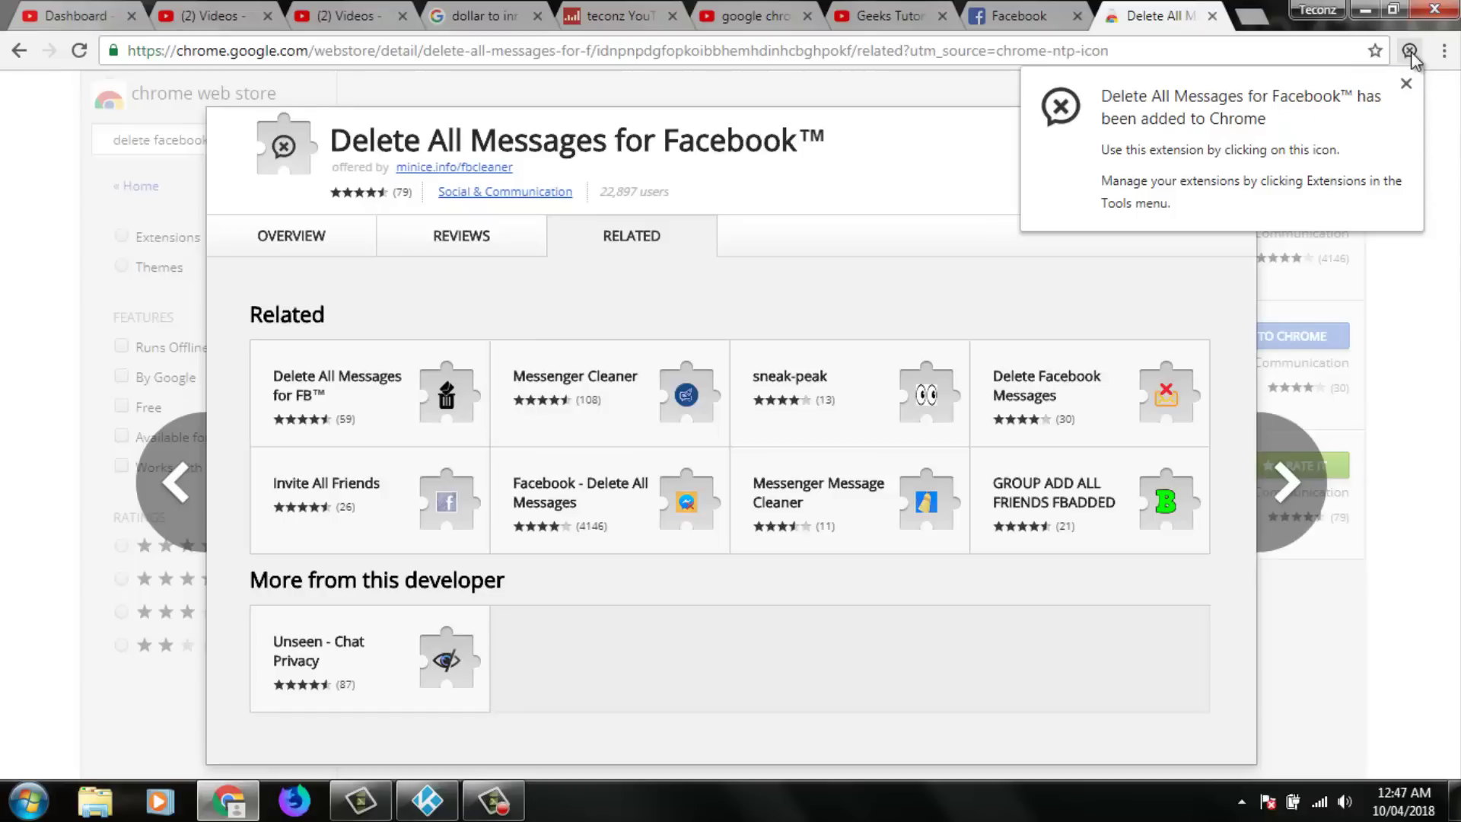
Return to the Facebook Messenger tab and show the Delete All Messages extension panel
key(ctrl+shift+Tab)
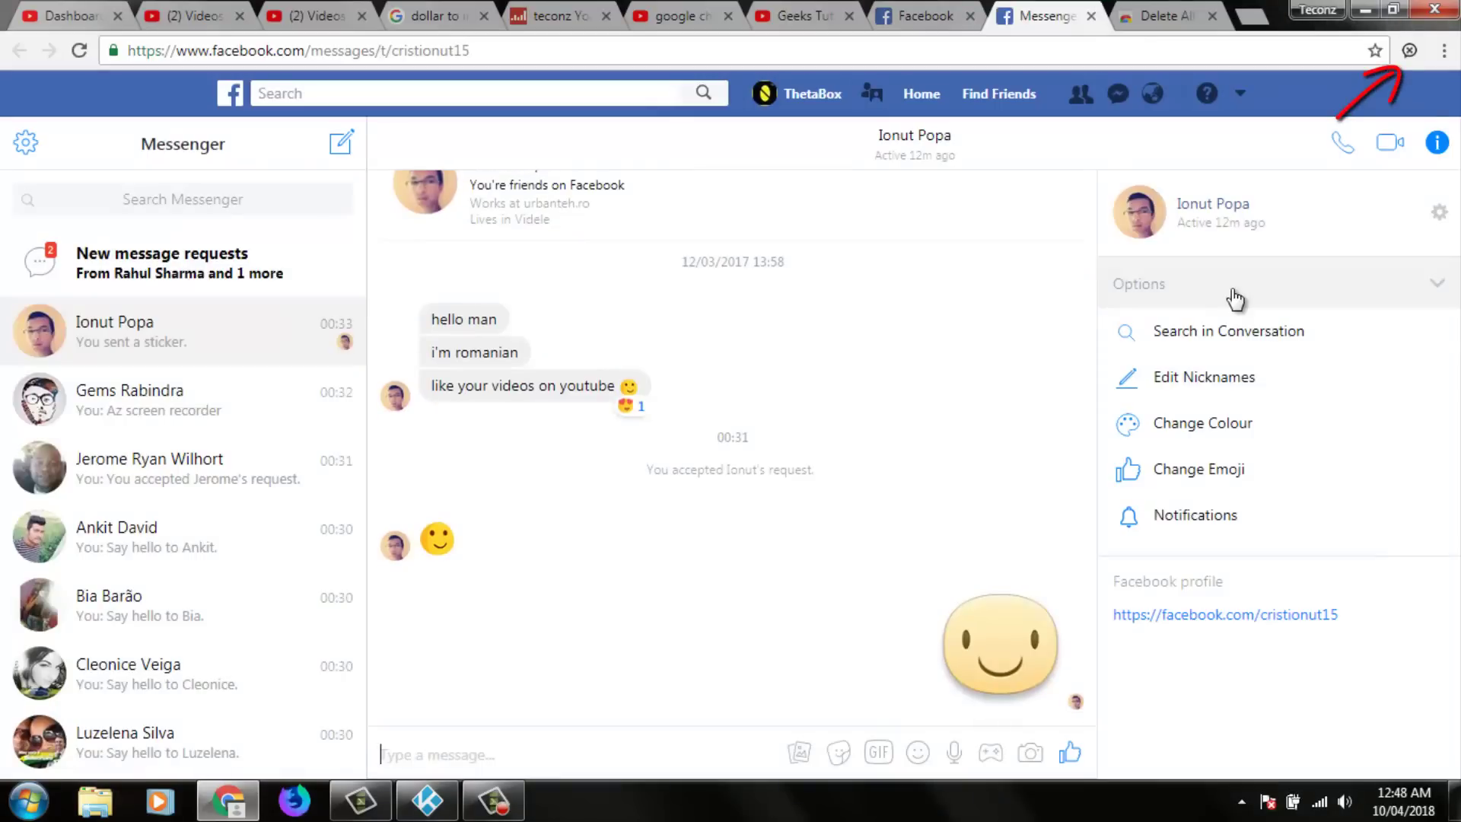
click(1408, 51)
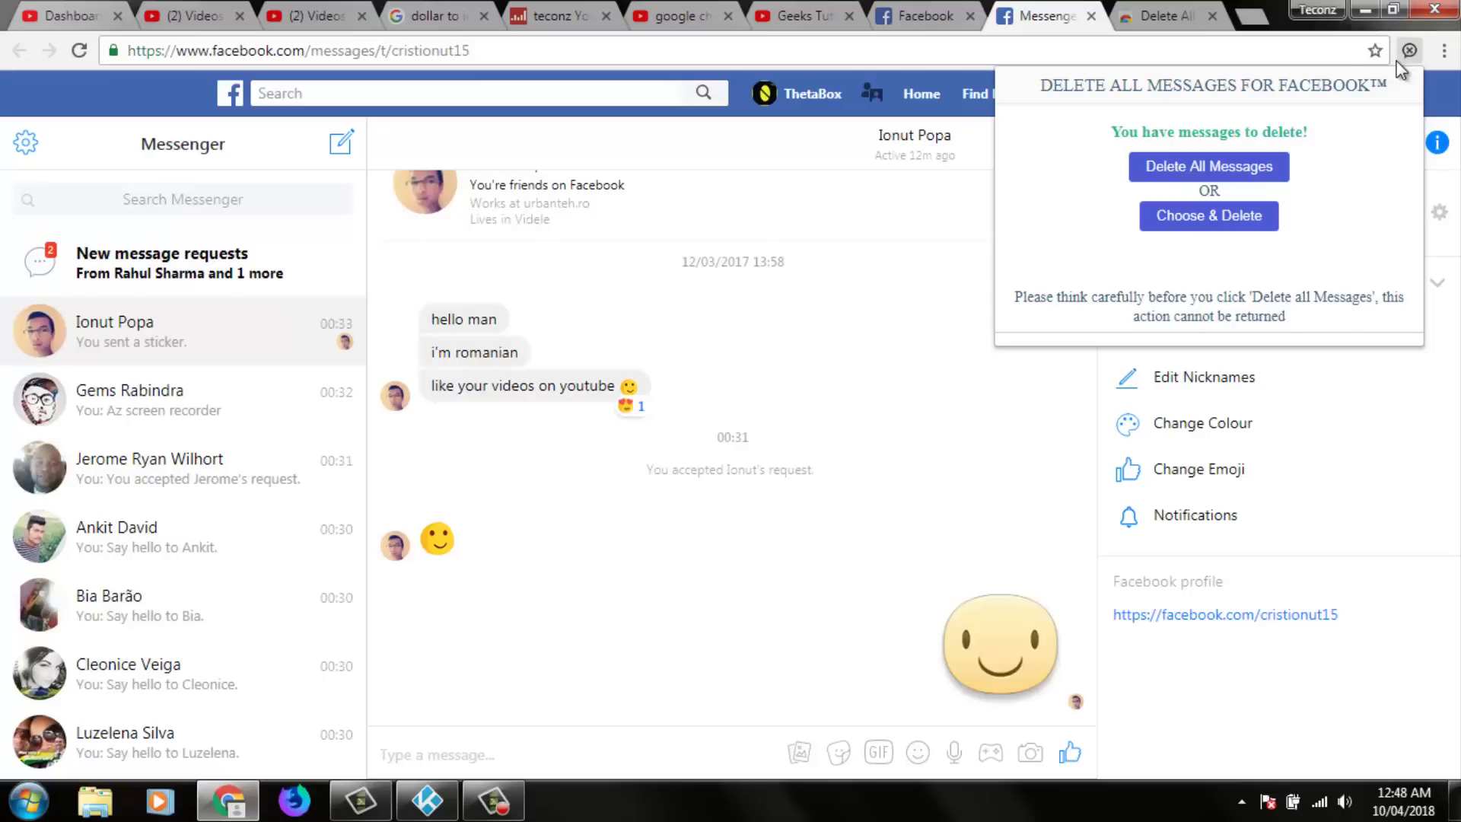
Run Delete All Messages so the list reads 'No messages found', then dismiss the panel
click(1275, 169)
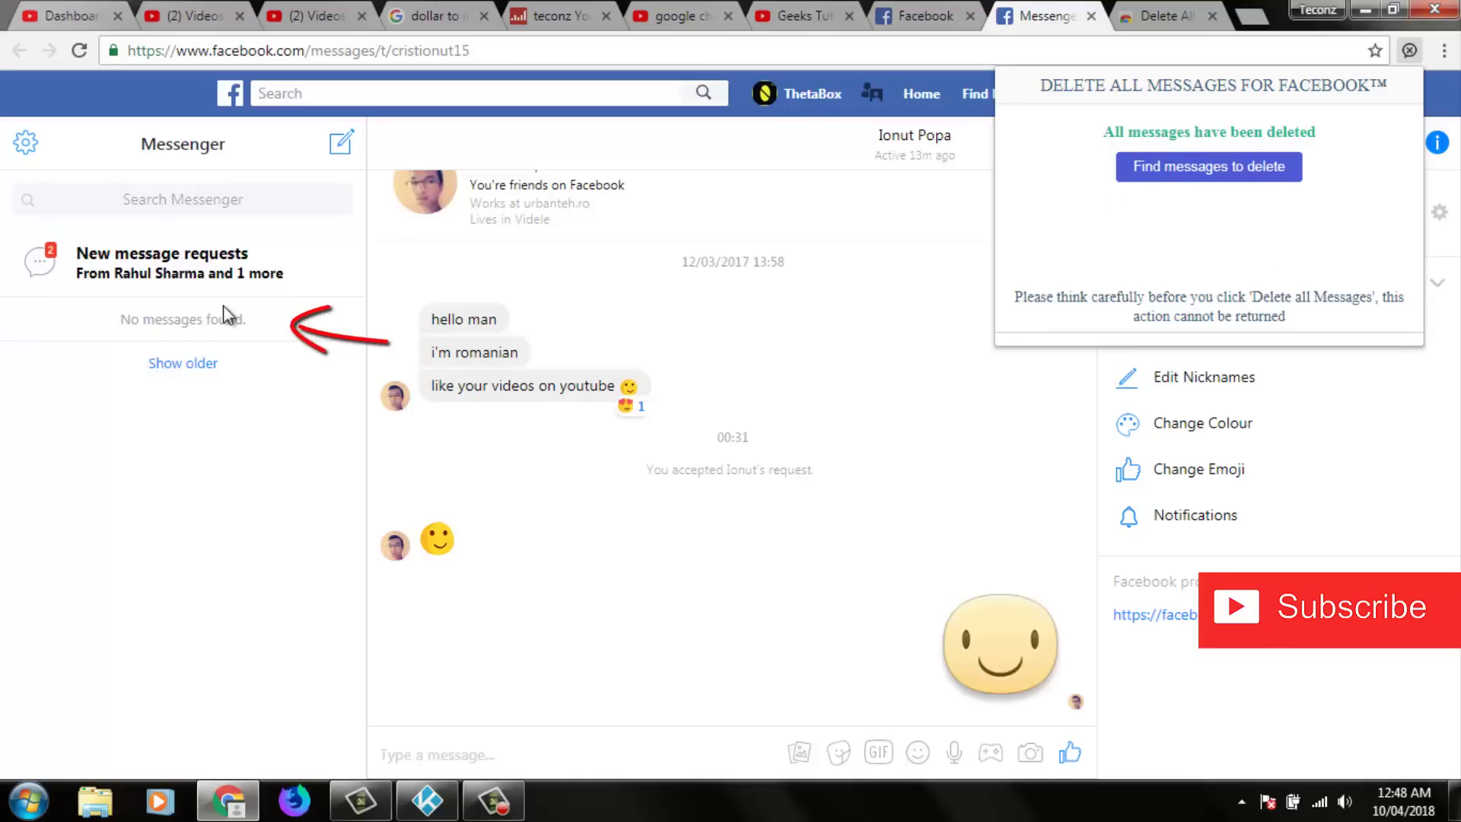
click(157, 306)
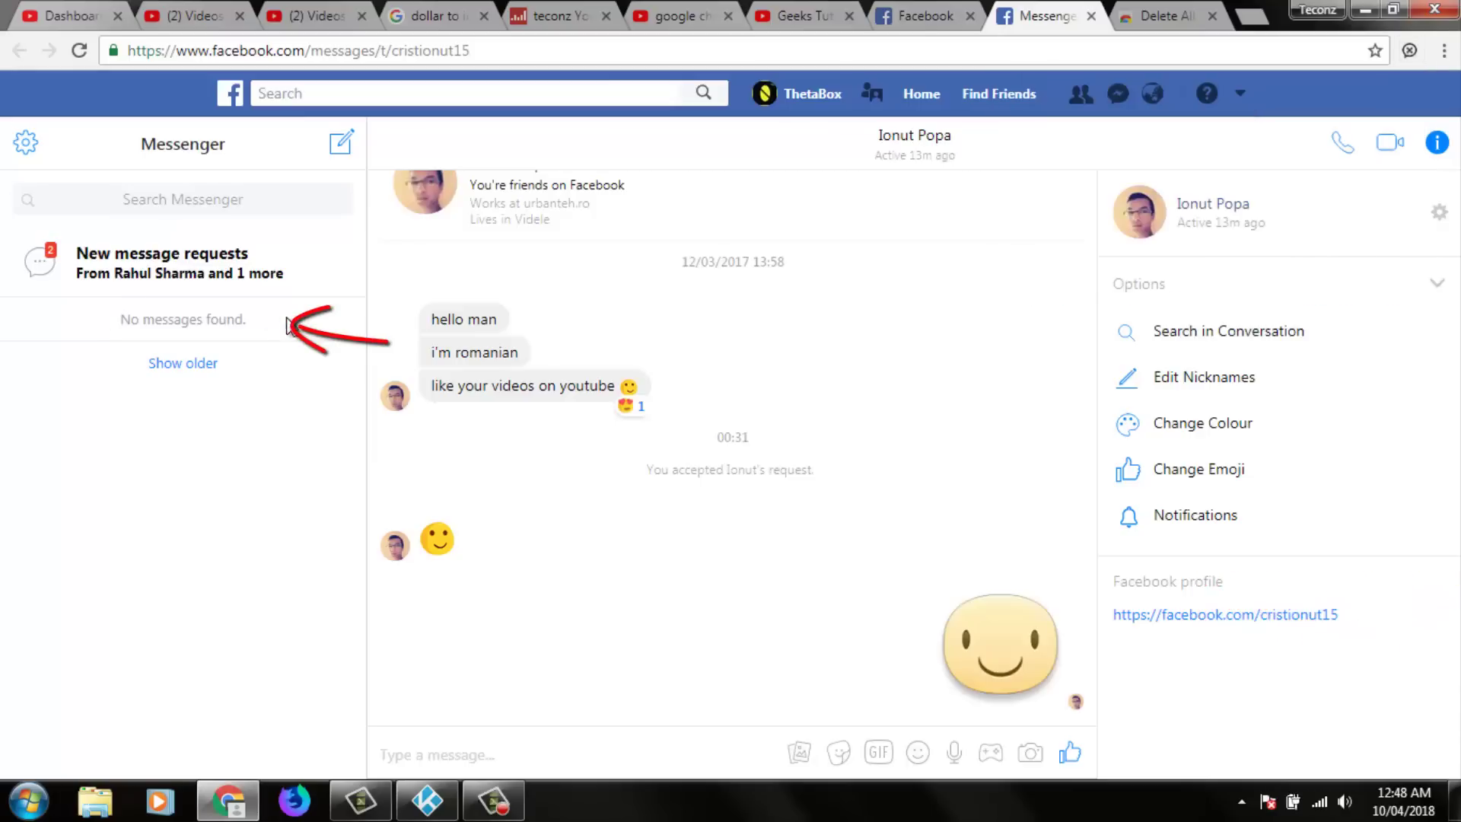